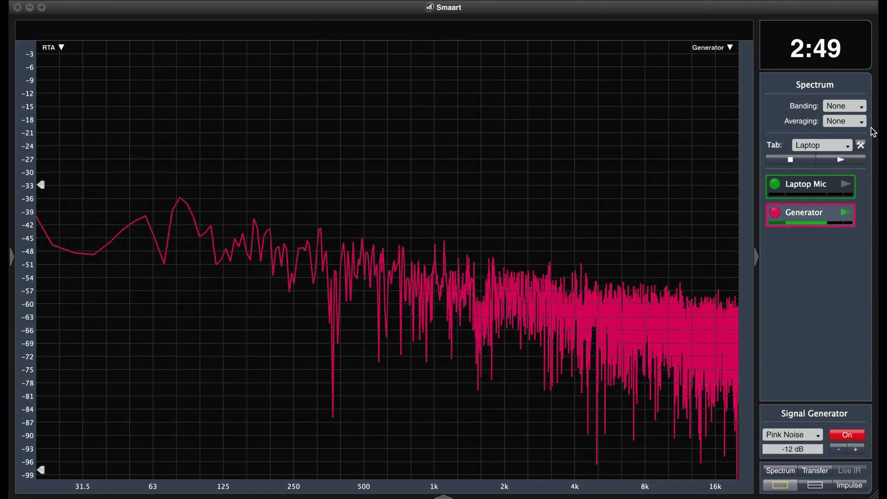
Set Spectrum averaging to Inf so the pink noise trace settles into a smooth slope
left_click(845, 120)
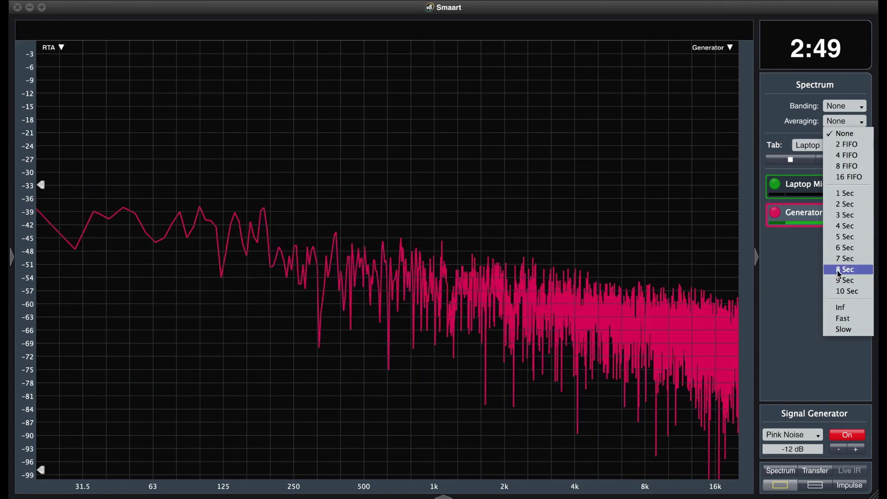
left_click(839, 307)
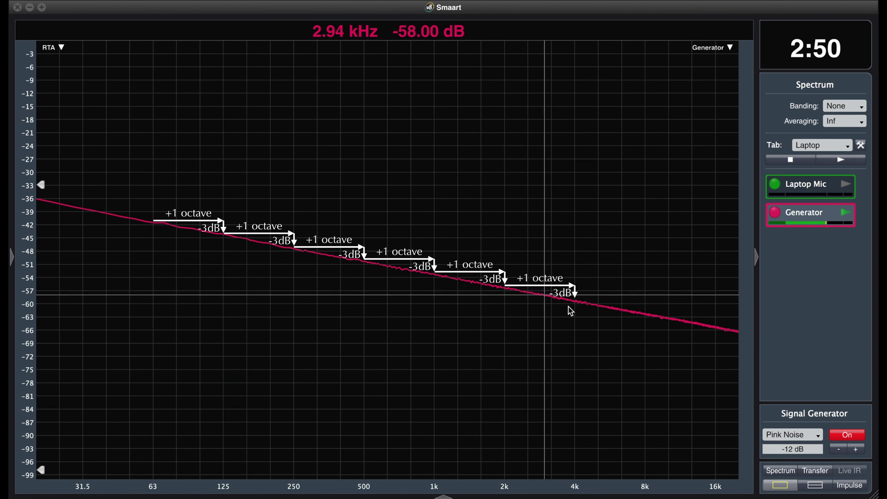
left_click(851, 101)
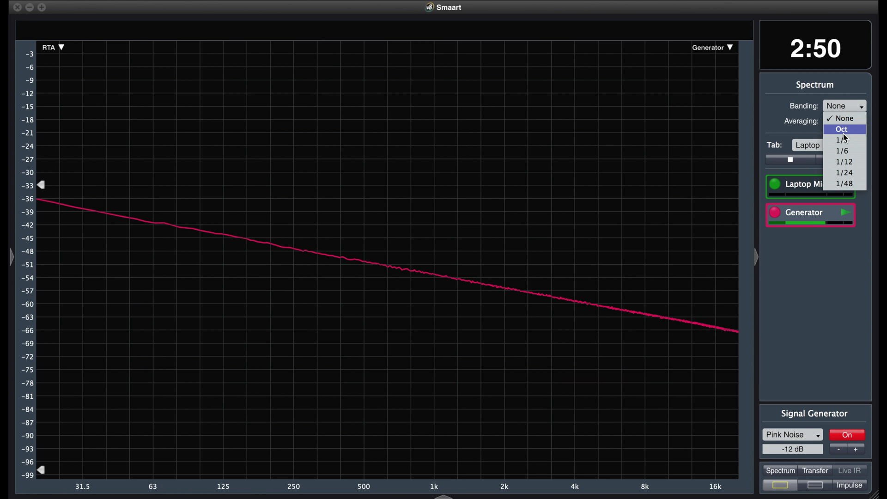
Choose Oct banding so the pink noise appears as equal-height octave bars
left_click(844, 132)
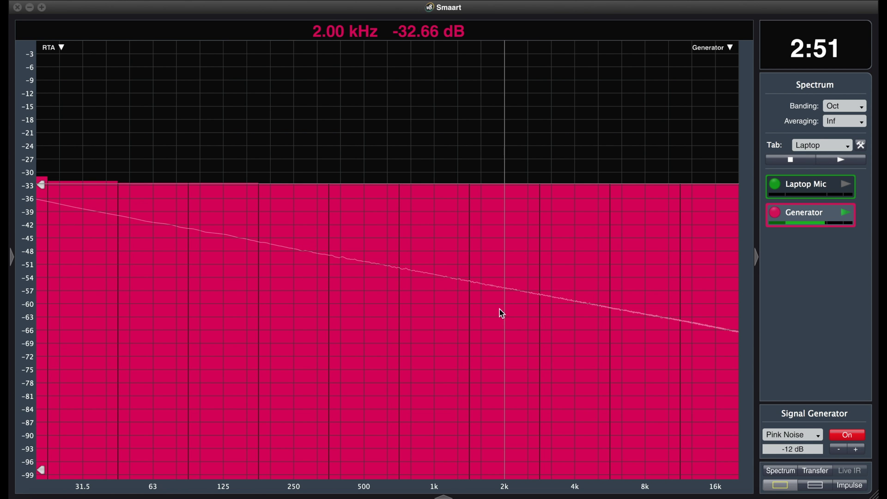